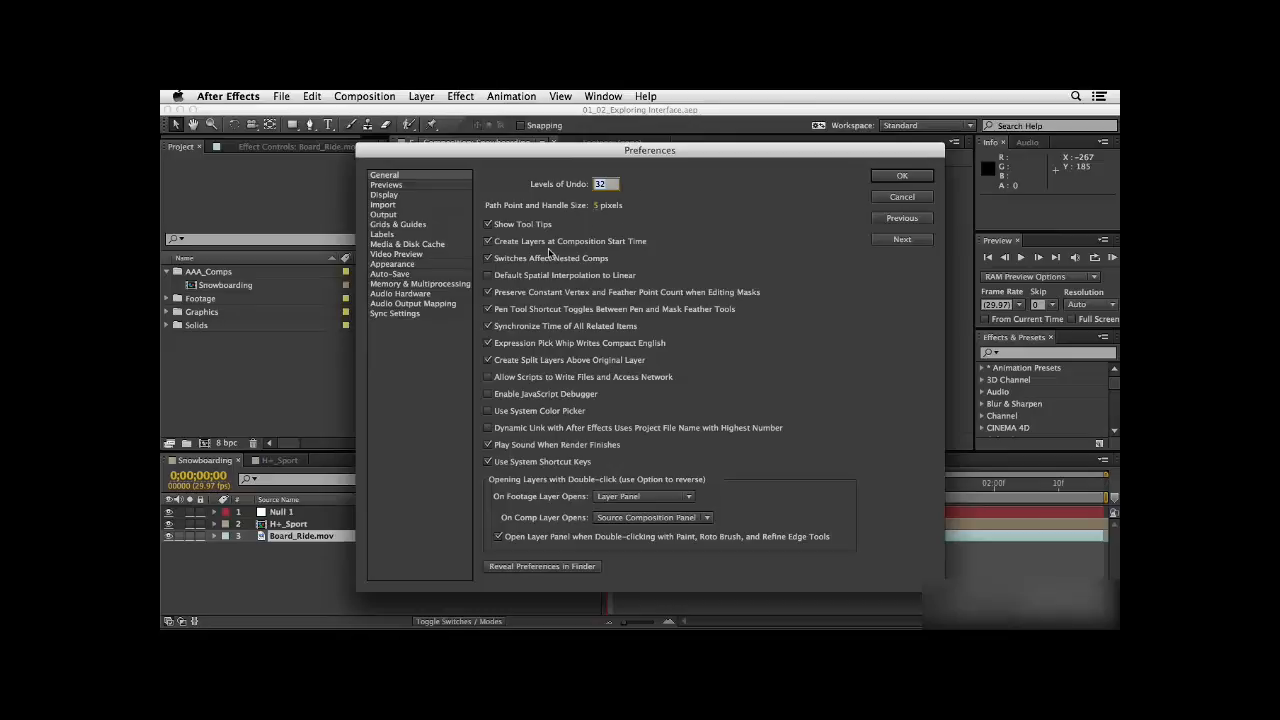
# Enable Default Spatial Interpolation to Linear in the General preferences.
pyautogui.click(505, 281)
pyautogui.click(488, 276)
# Review the Previews preferences and examine the GPU information, including the available ray-tracing options.
pyautogui.click(403, 185)
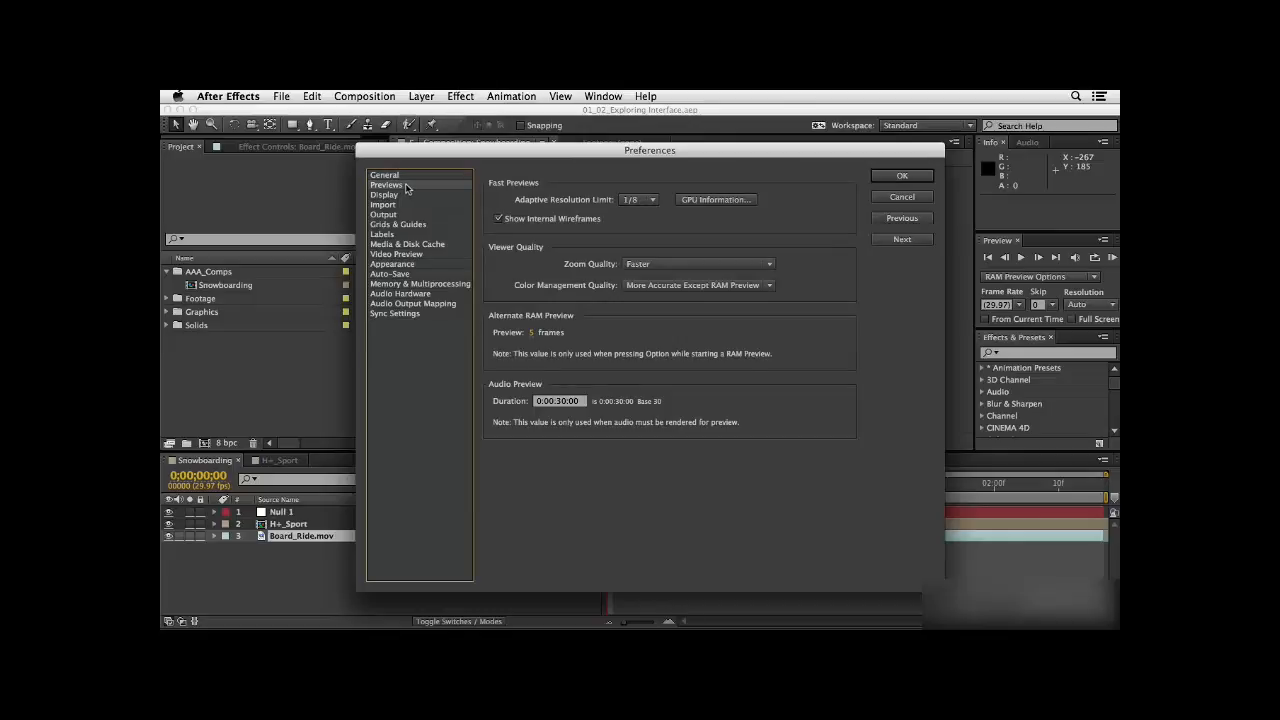
pyautogui.click(706, 200)
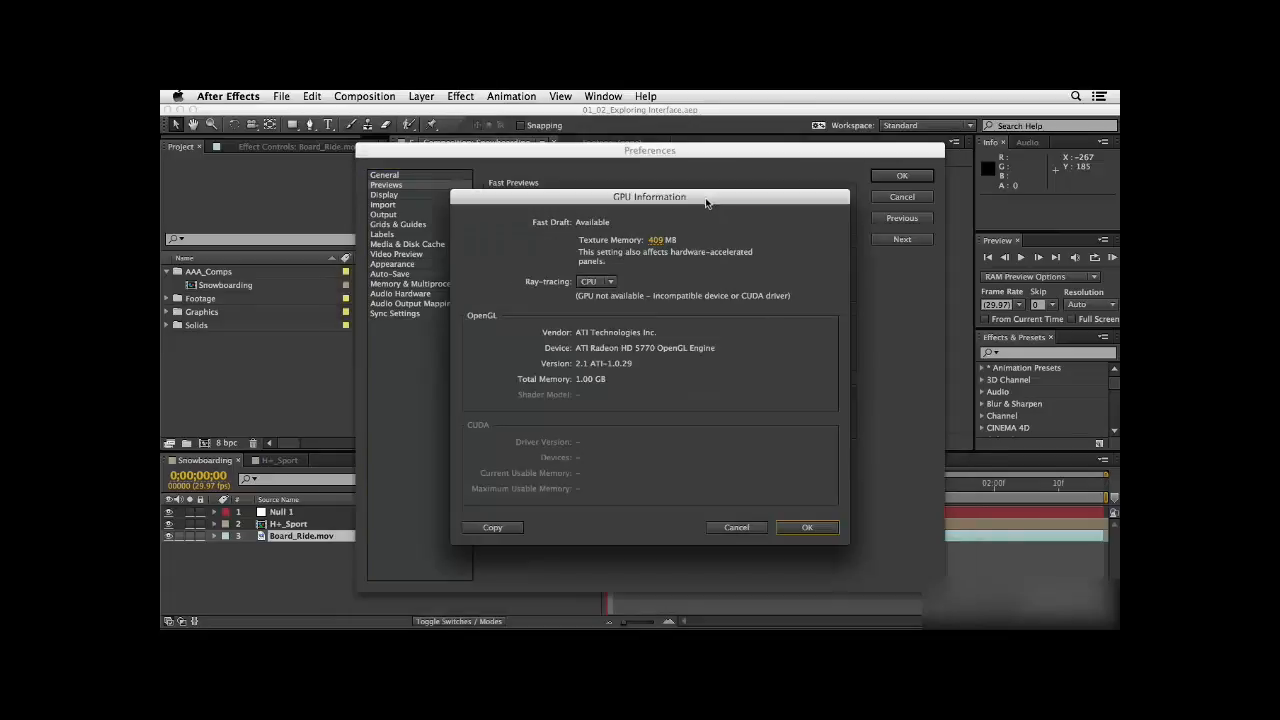
pyautogui.click(614, 279)
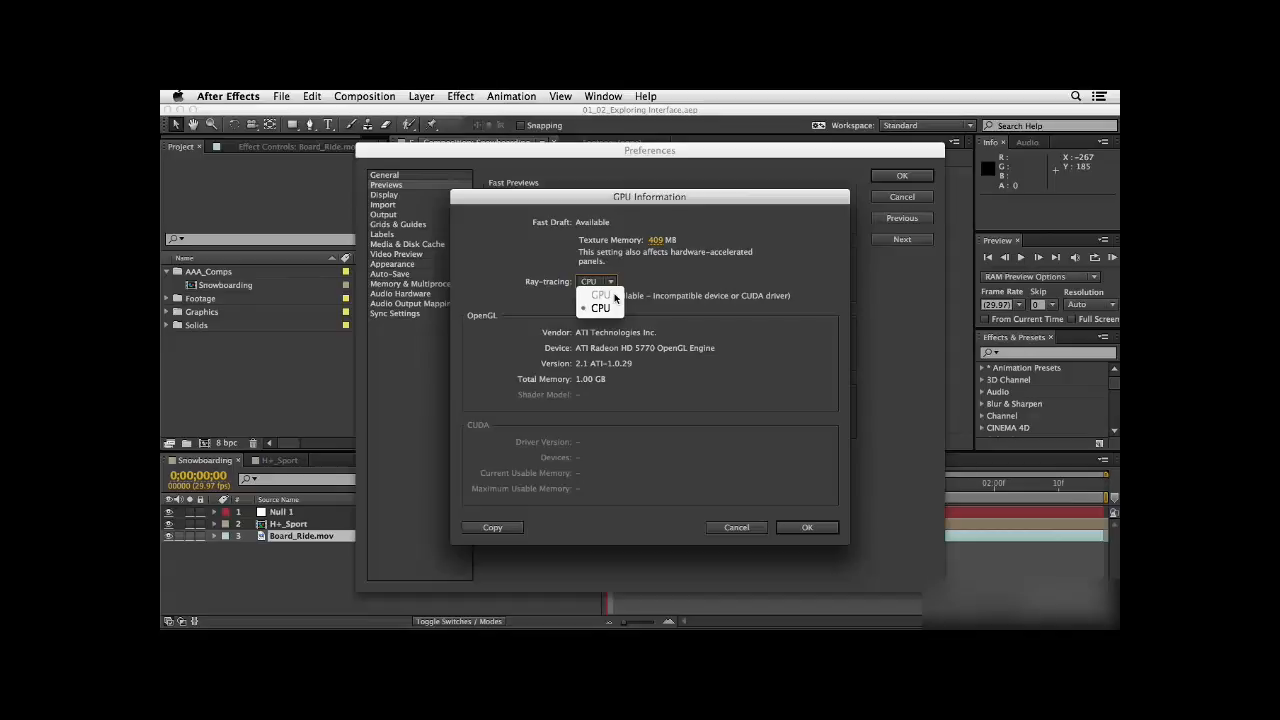
pyautogui.click(807, 530)
pyautogui.click(807, 530)
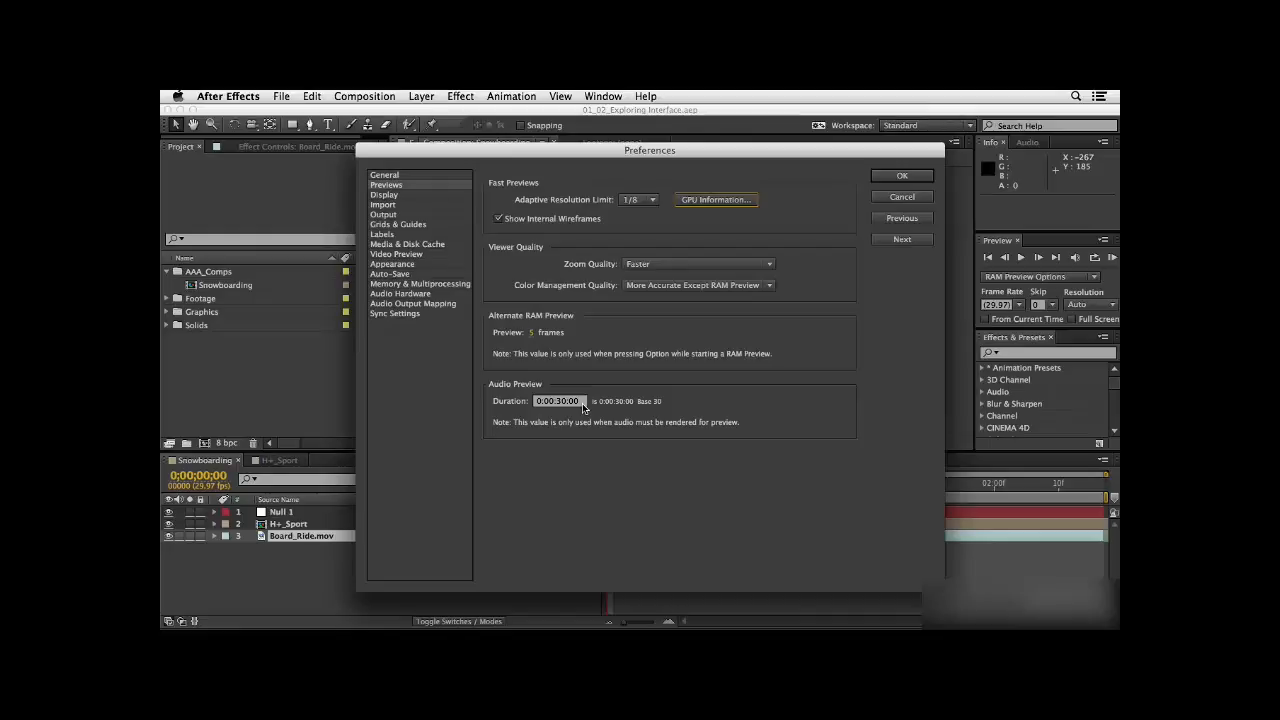
# Enable Hardware Accelerate Composition, Layer, and Footage Panels in the Display preferences.
pyautogui.click(390, 197)
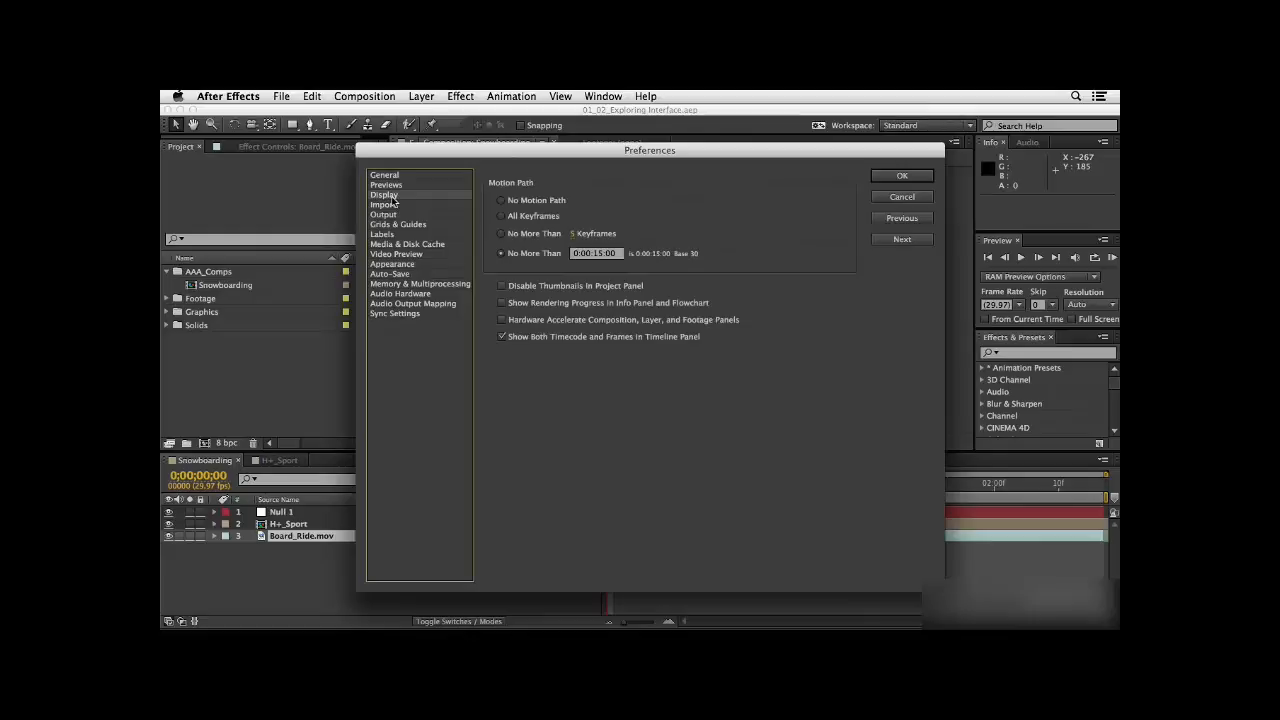
pyautogui.click(502, 320)
pyautogui.click(503, 321)
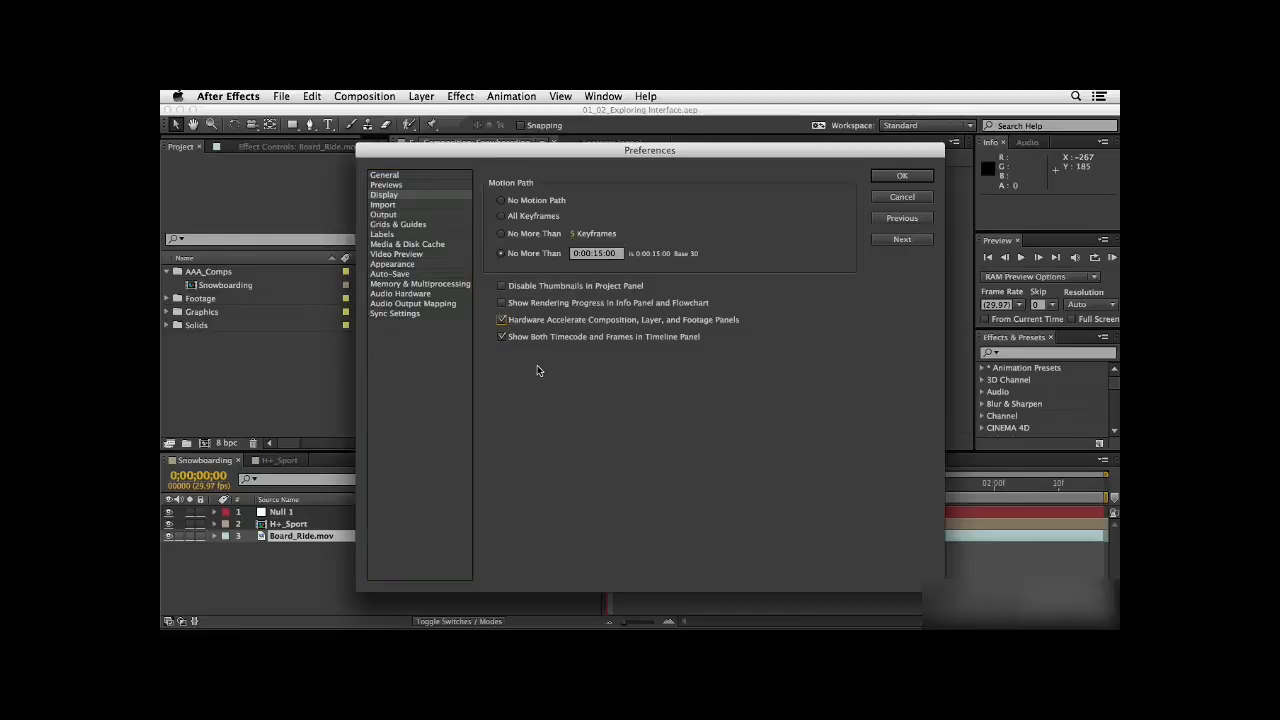
# Review the Import, Output, and Grids & Guides preferences.
pyautogui.click(384, 205)
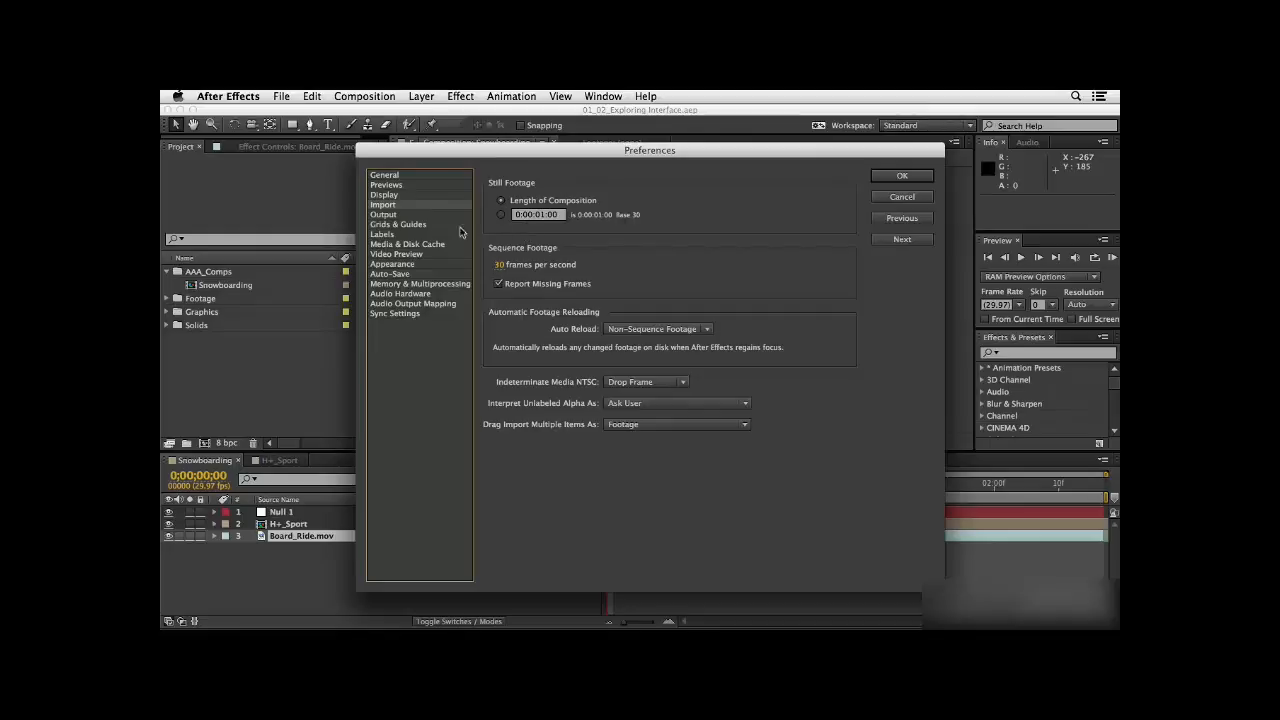
pyautogui.click(411, 215)
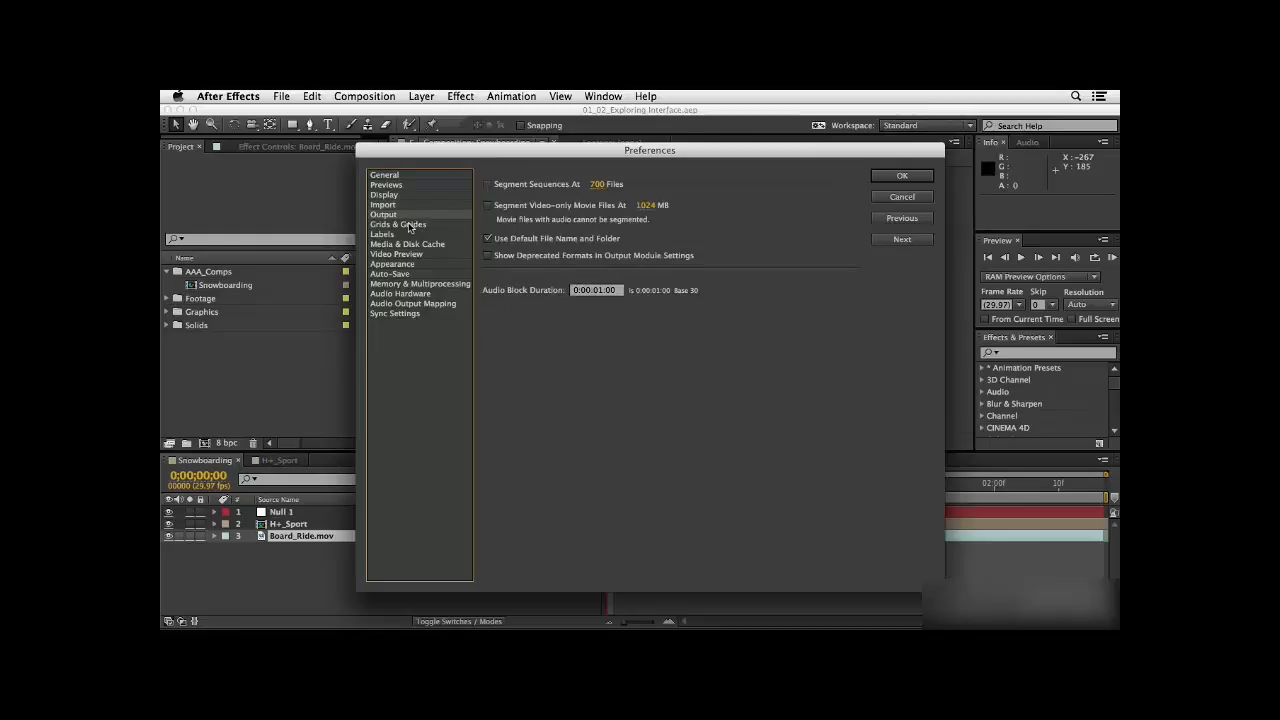
pyautogui.click(410, 225)
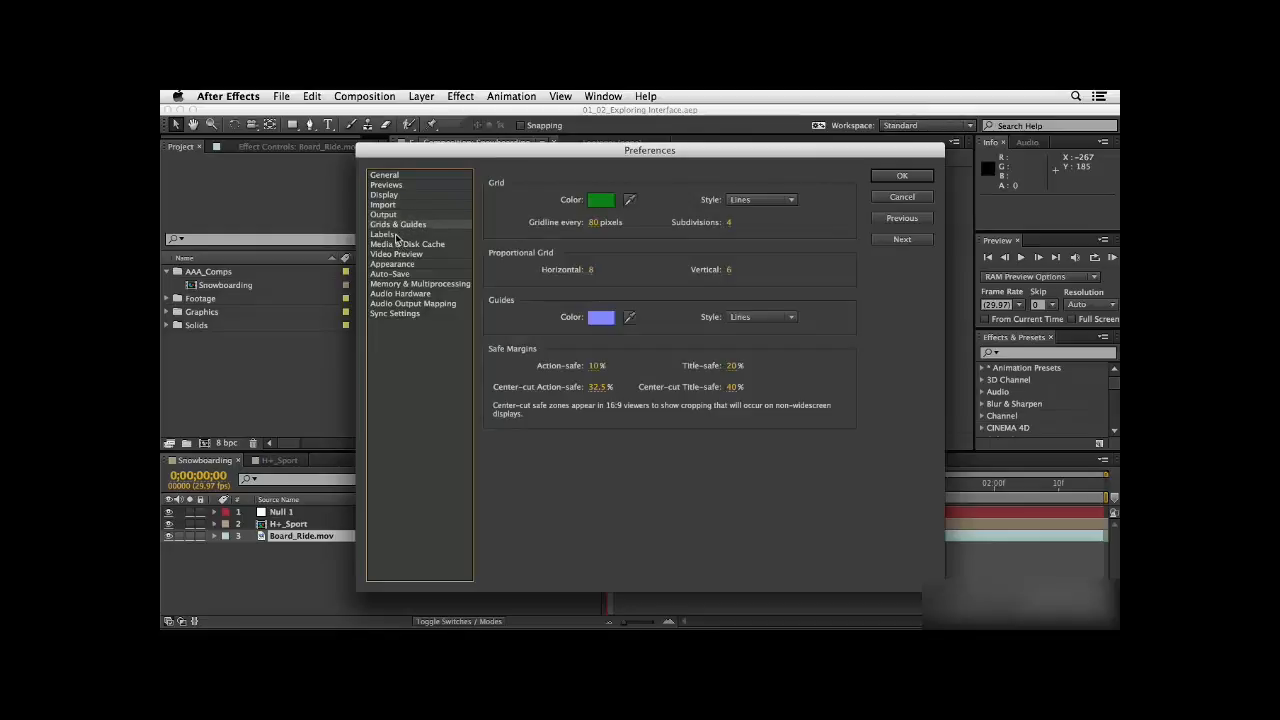
# Check the default label color choices for video in the Labels preferences, and review the Media & Disk Cache settings.
pyautogui.click(397, 235)
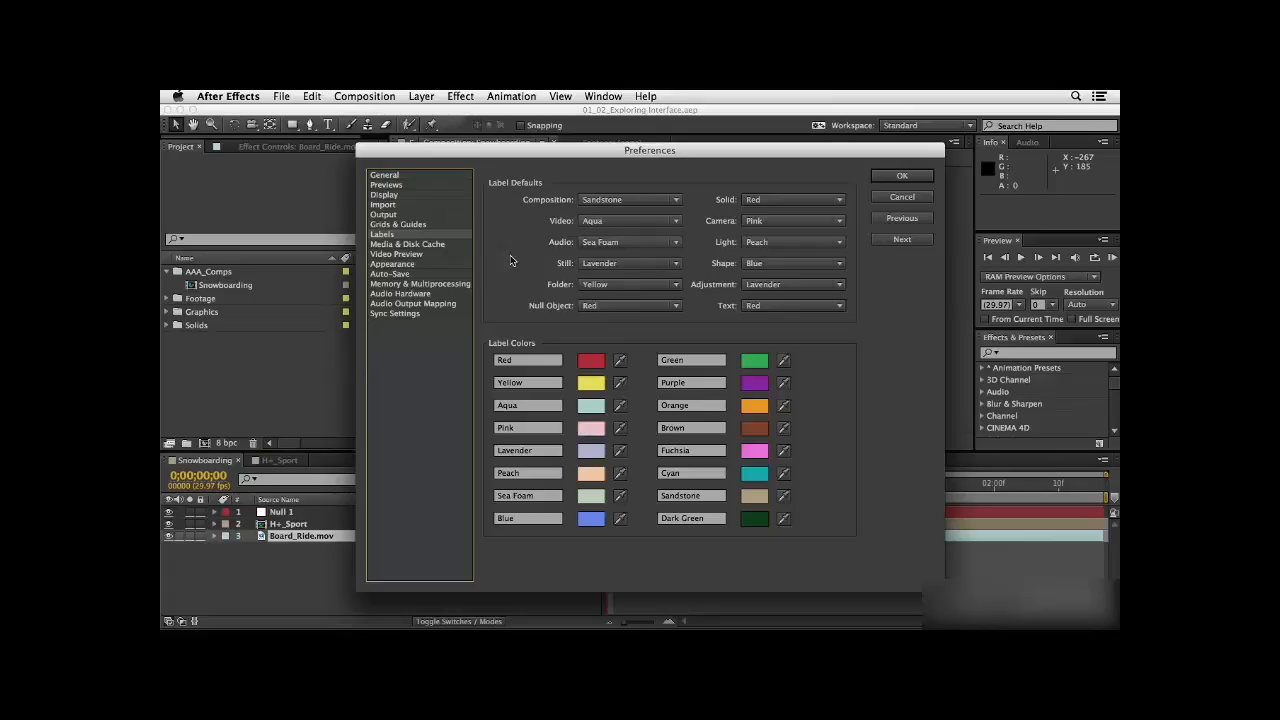
pyautogui.click(595, 223)
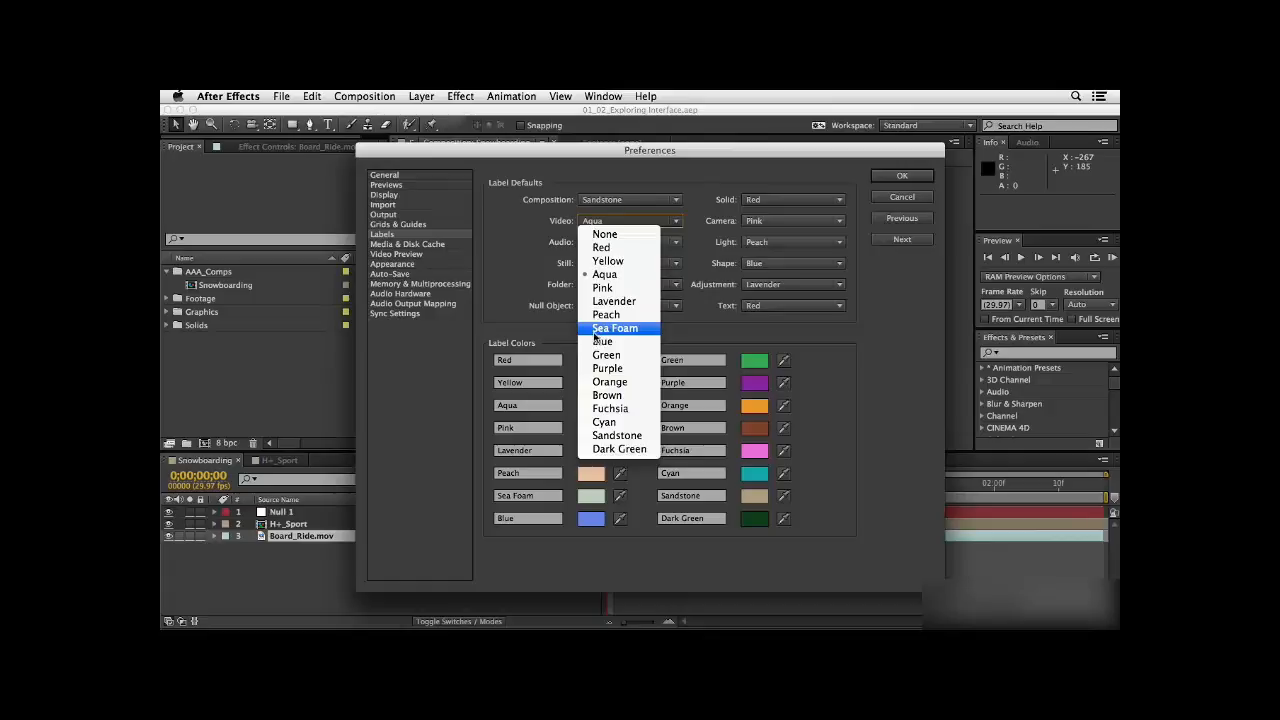
pyautogui.click(515, 290)
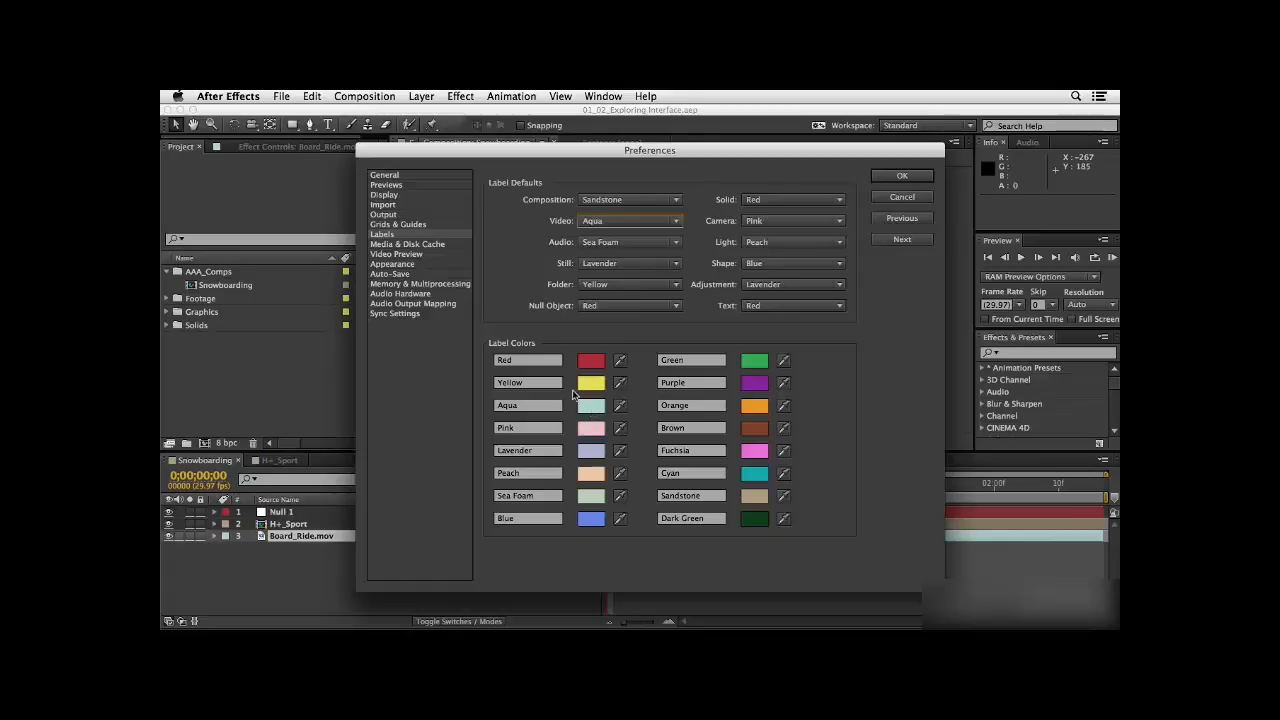
pyautogui.click(421, 249)
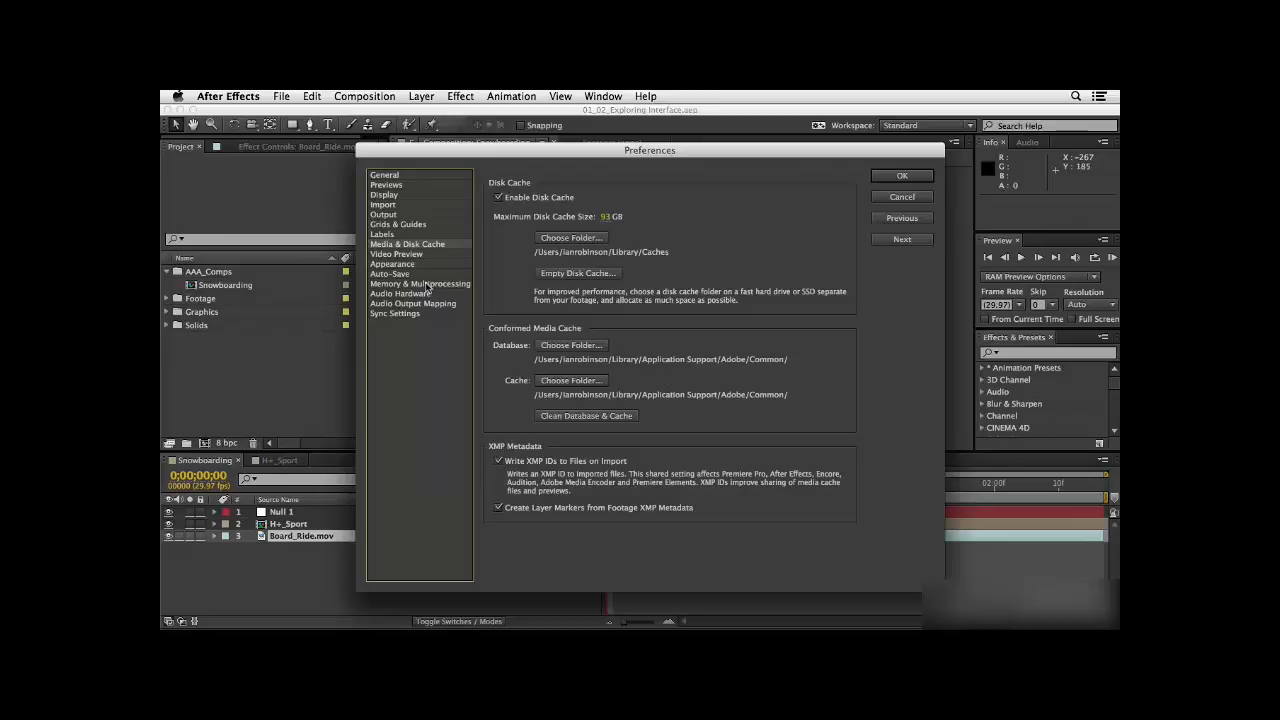
# Enable Render Multiple Frames Simultaneously in the Memory & Multiprocessing preferences and reserve 1 CPU for other applications.
pyautogui.click(427, 285)
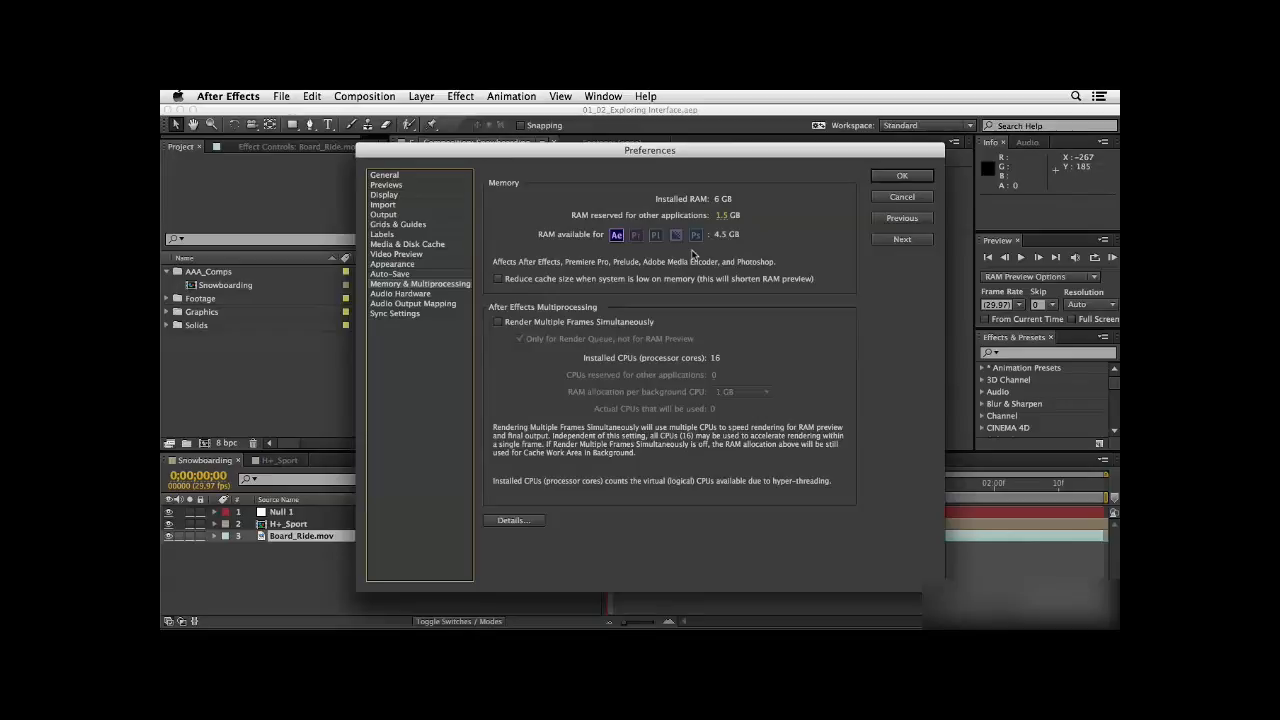
pyautogui.click(498, 322)
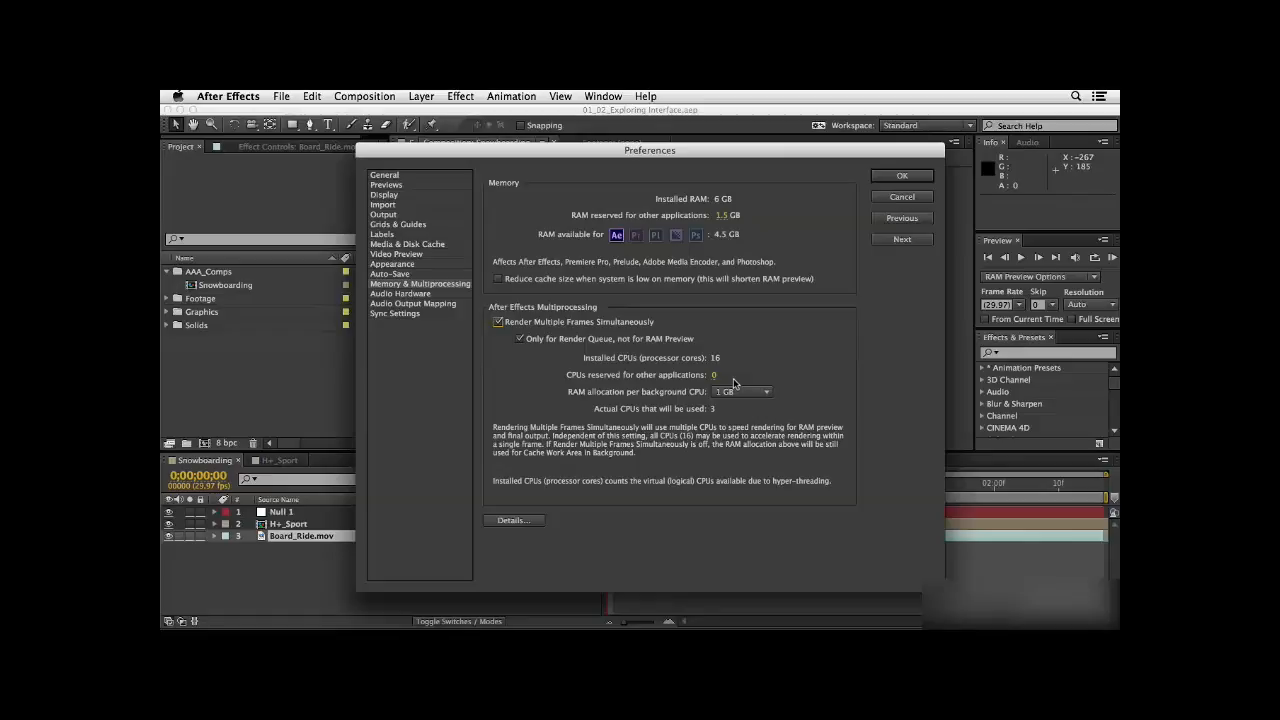
pyautogui.click(715, 375)
pyautogui.write('1')
# Try a RAM allocation of 1.5 GB per background CPU and set it back to 1 GB.
pyautogui.click(745, 394)
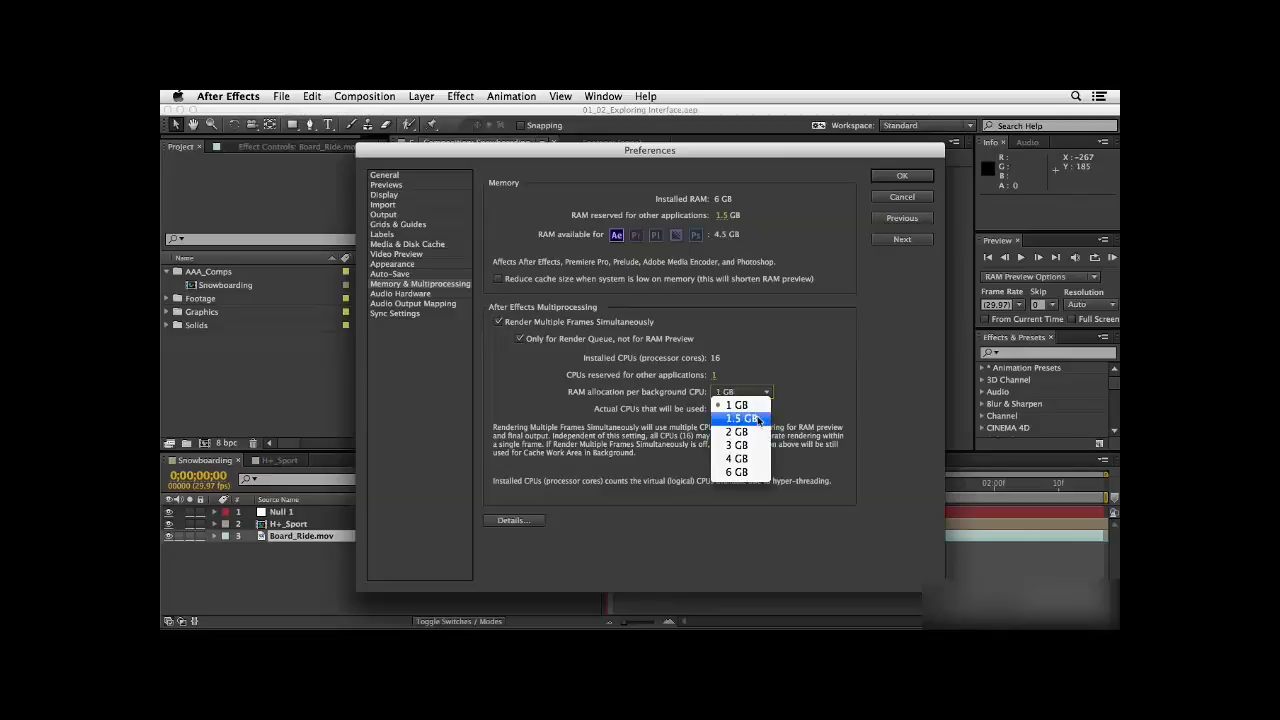
pyautogui.click(758, 420)
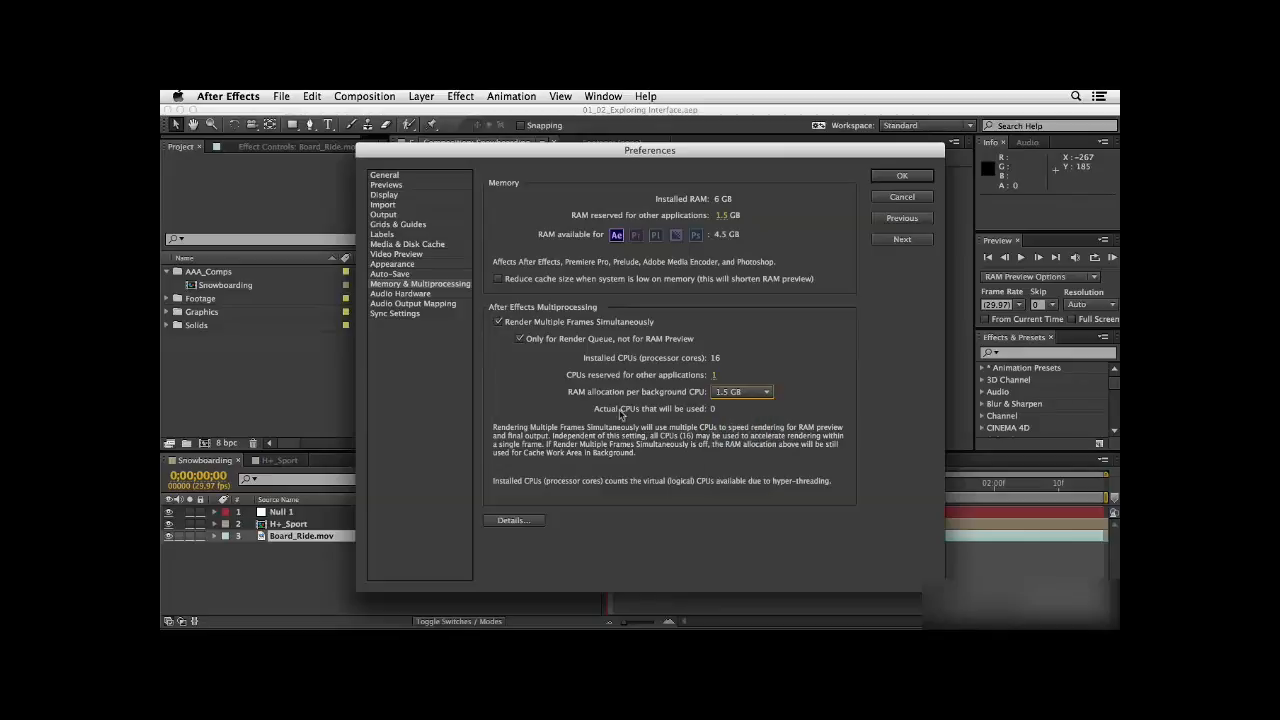
pyautogui.click(752, 393)
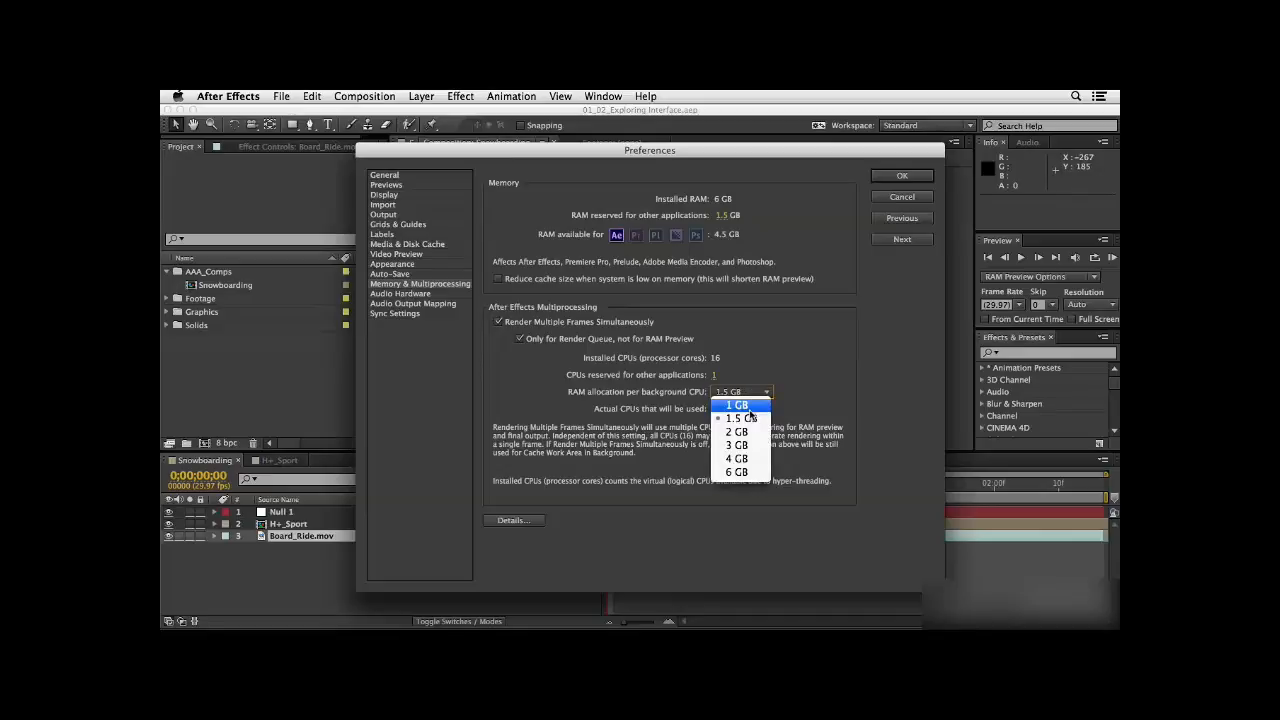
pyautogui.click(748, 405)
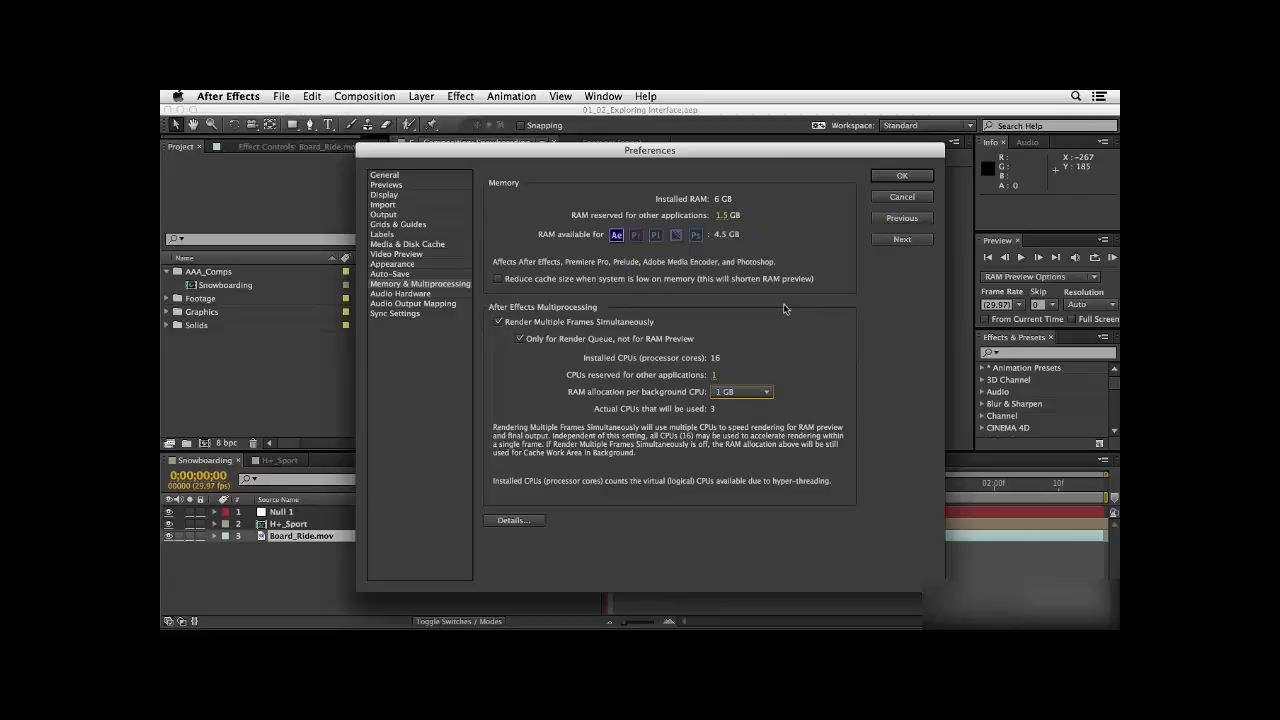
# Reveal the preferences file in Finder from the General preferences, widen the file list to read the full names, and close the Finder window.
pyautogui.click(397, 176)
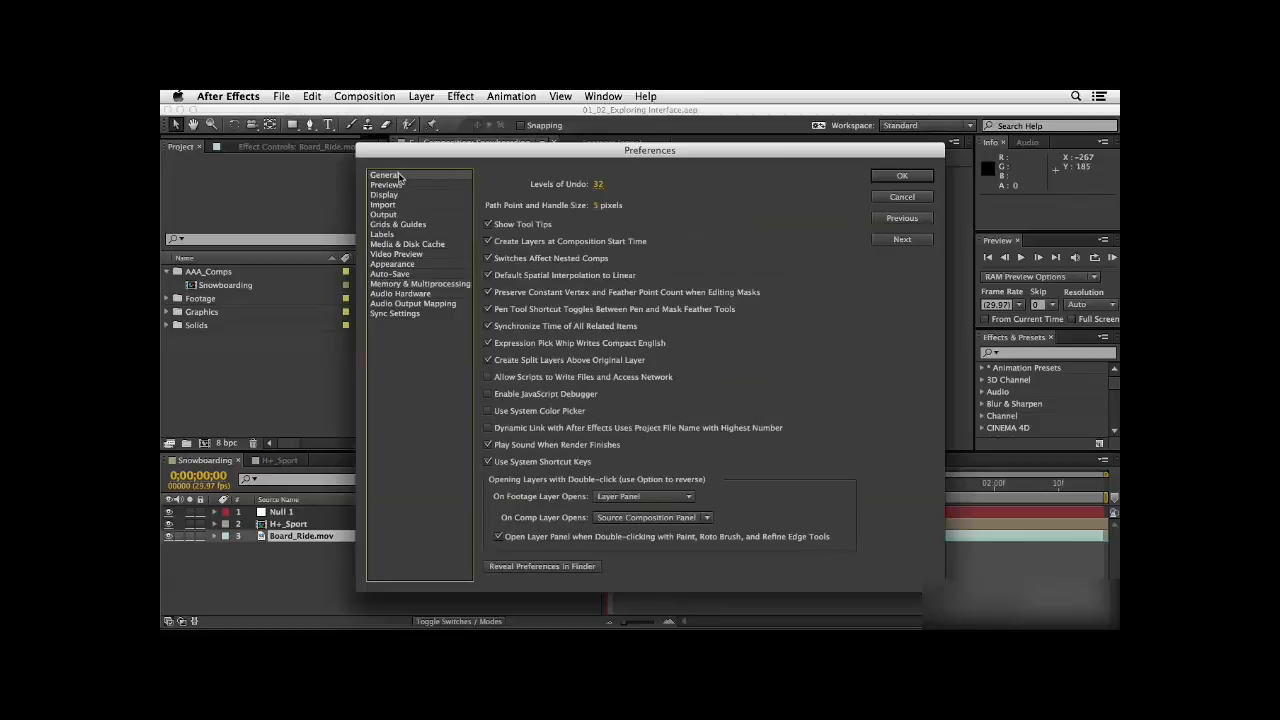
pyautogui.click(542, 567)
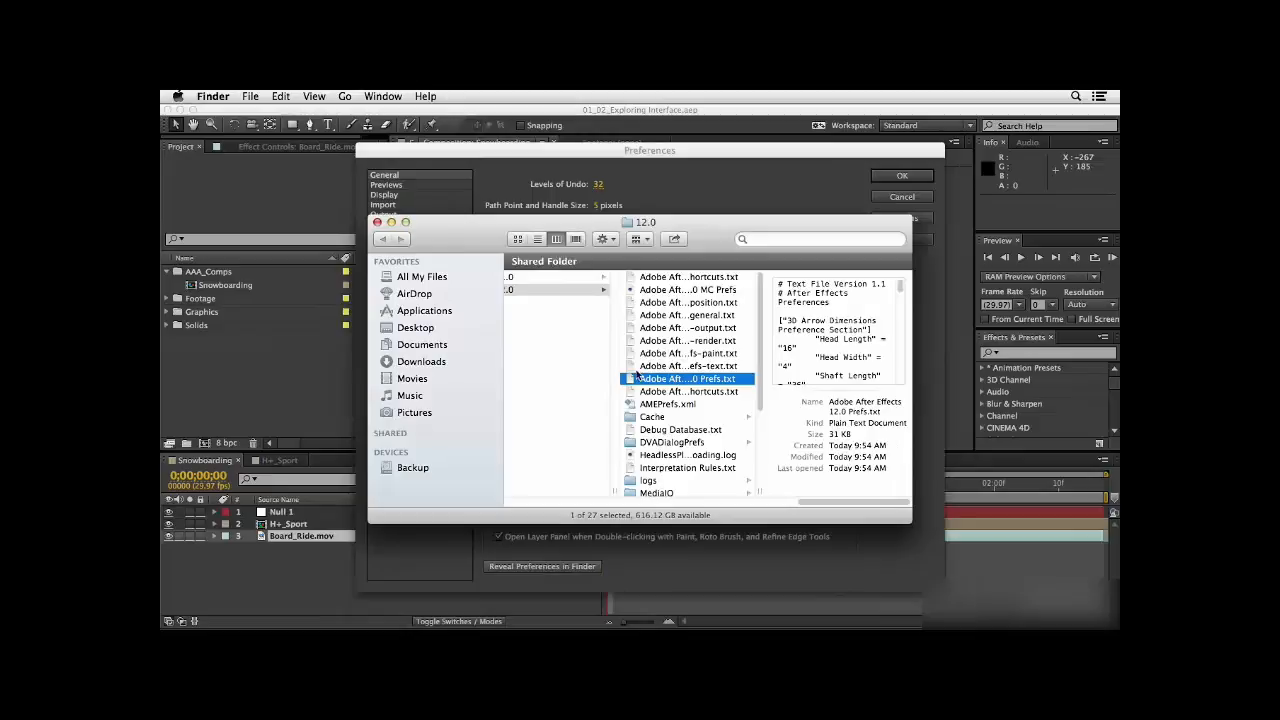
pyautogui.moveTo(760, 492); pyautogui.dragTo(893, 492)
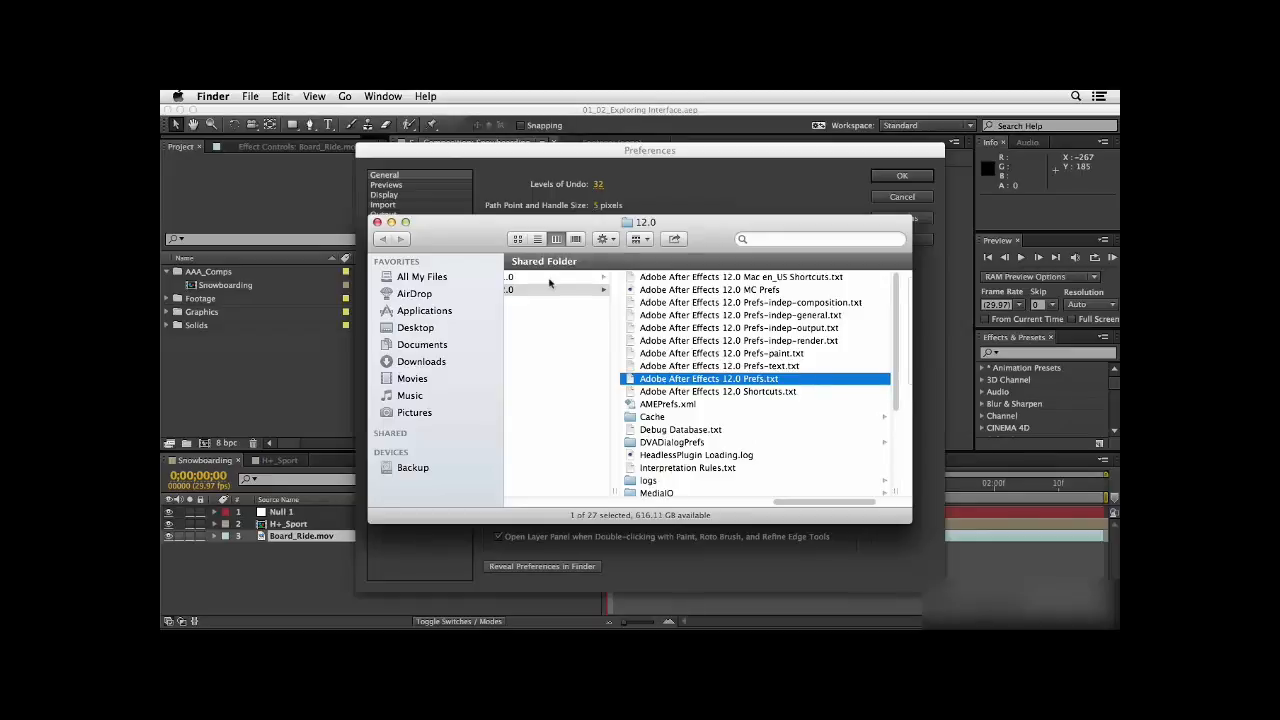
pyautogui.click(376, 222)
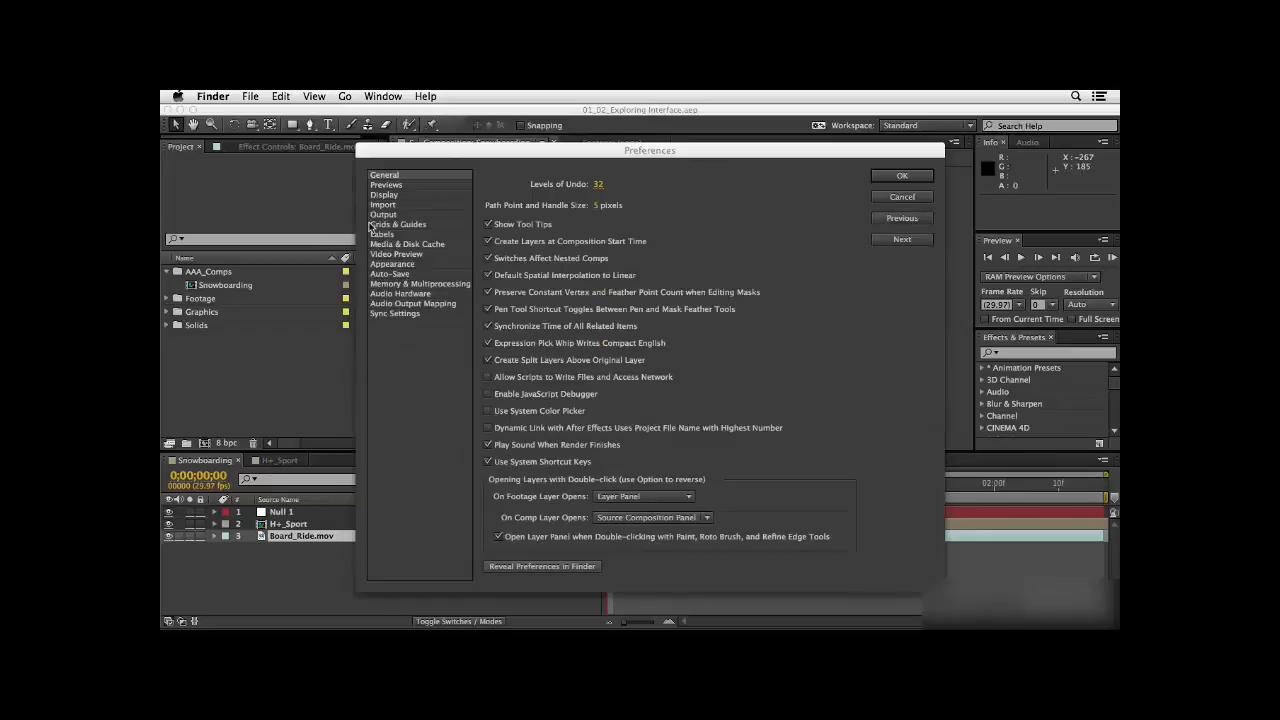
# Accept the changed preferences and close the Preferences dialog.
pyautogui.click(874, 182)
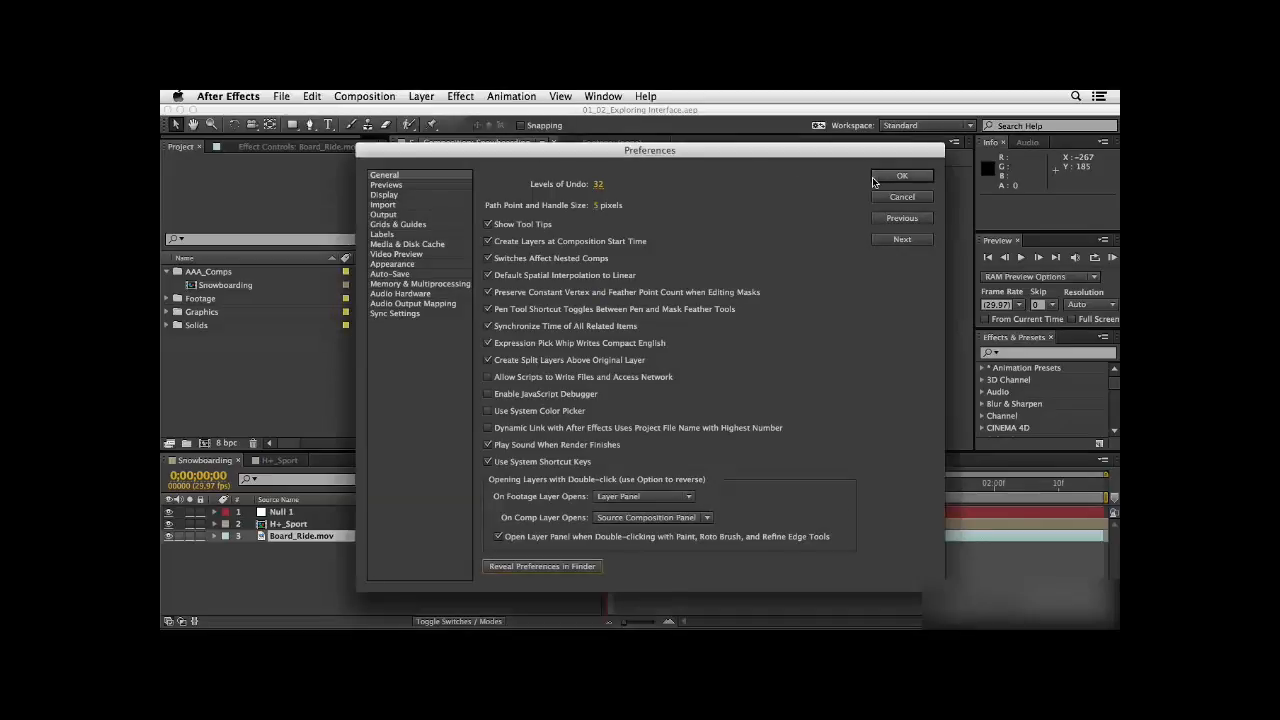
pyautogui.click(876, 178)
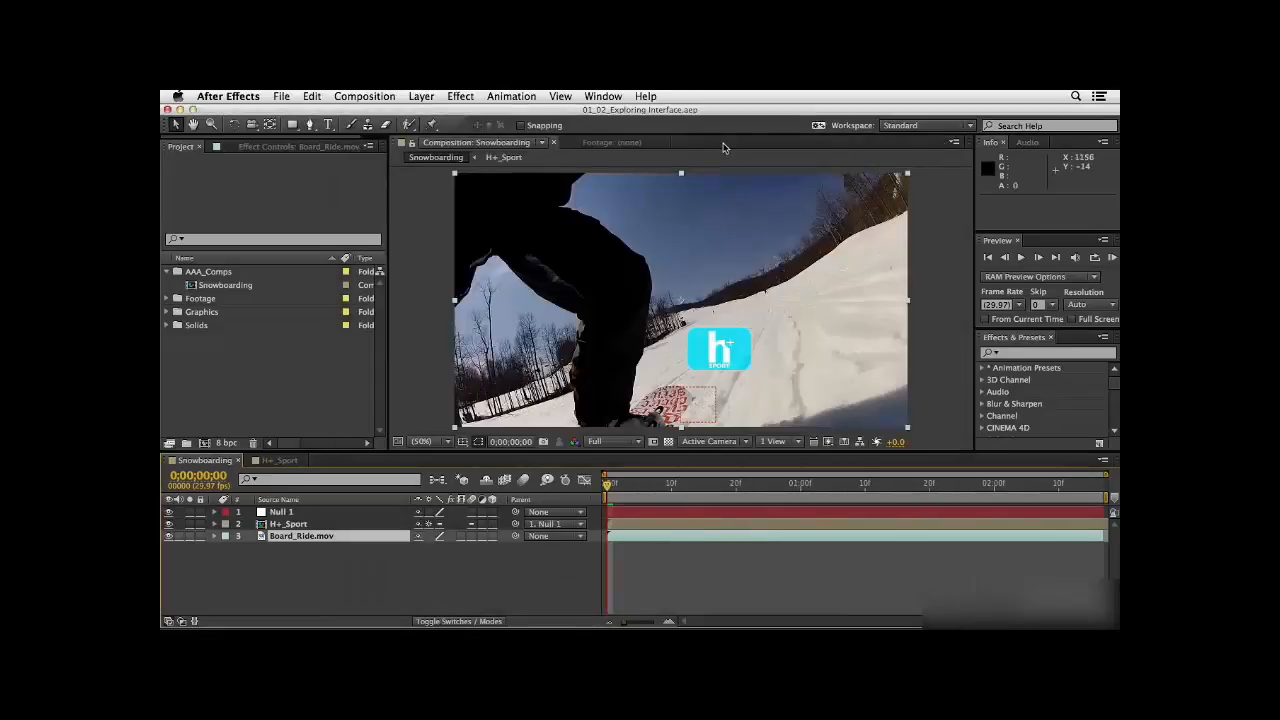